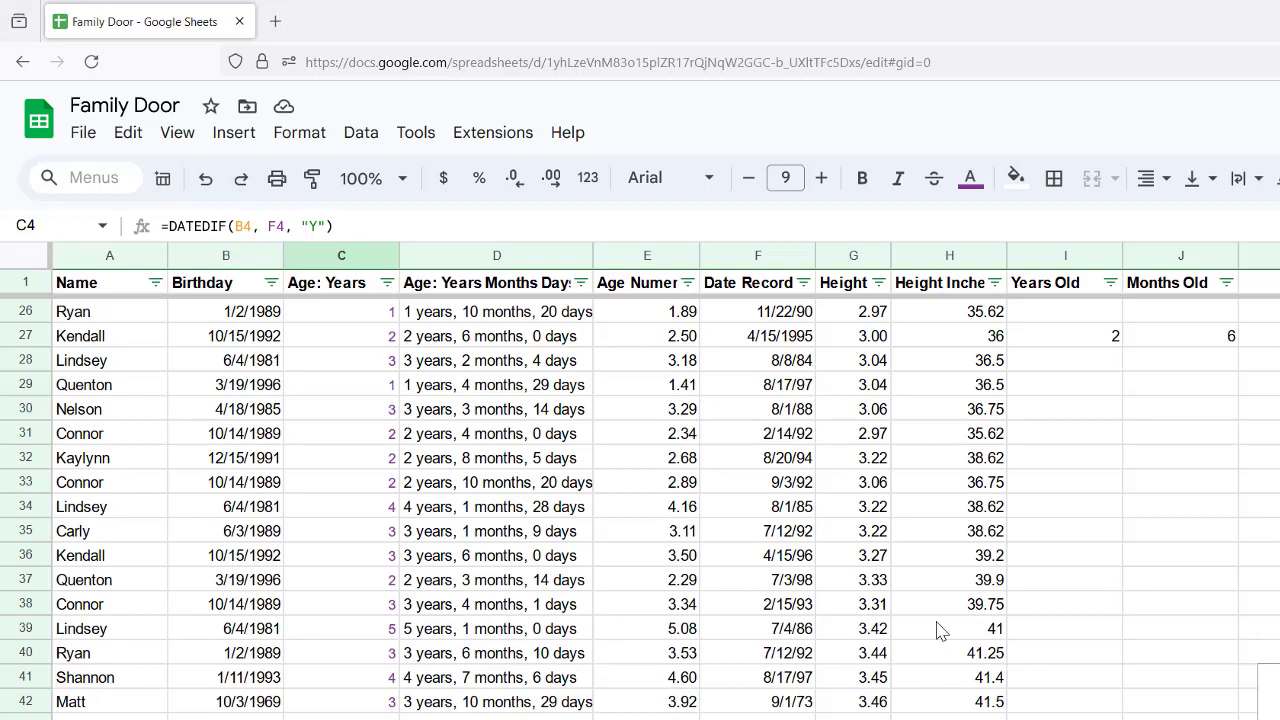
# Step: Inspect row 27's Years Old and Months Old entries and the DATE formula in F27 that uses them
pyautogui.scroll(2, 1019, 458)
pyautogui.click(1100, 485)
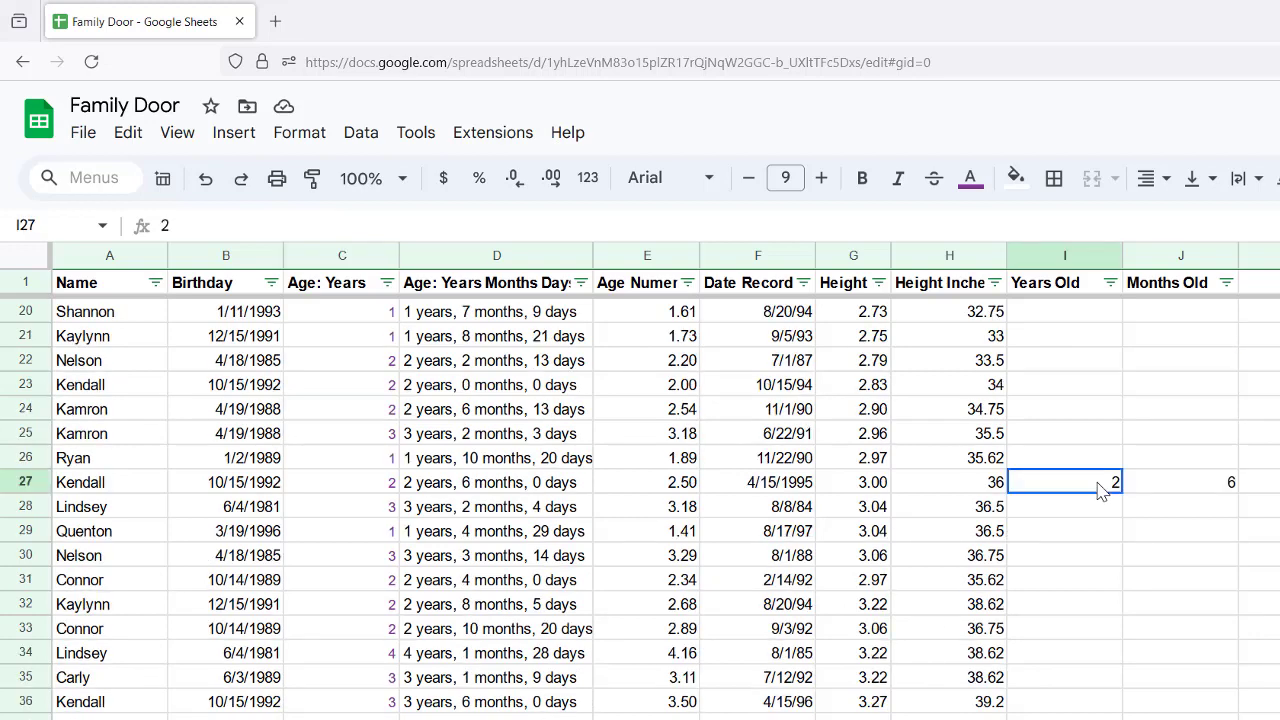
pyautogui.click(1166, 489)
pyautogui.click(1015, 490)
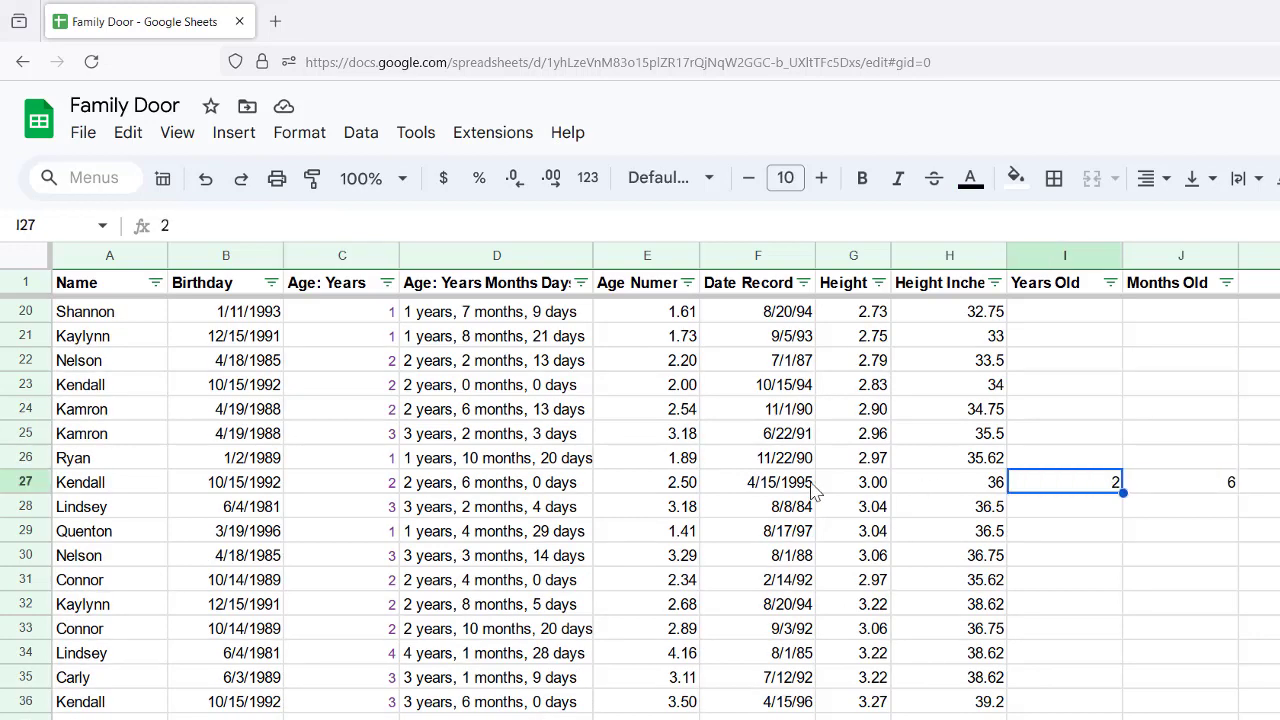
pyautogui.click(770, 486)
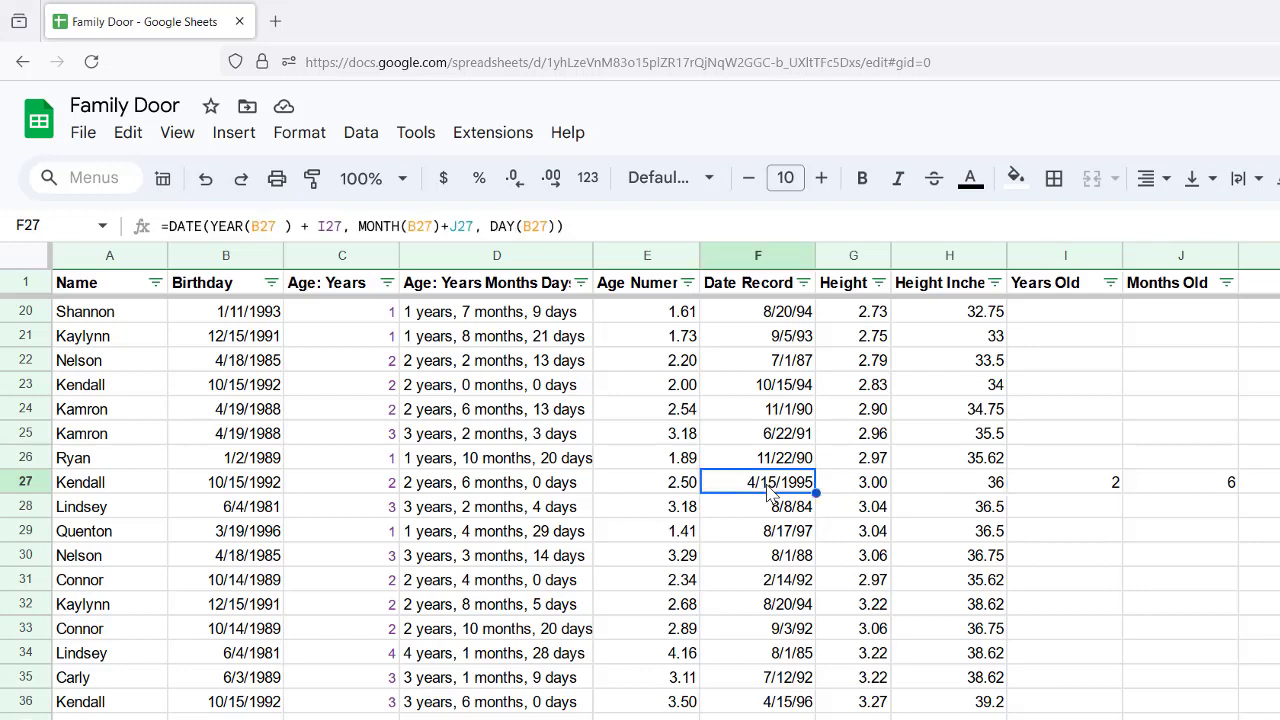
pyautogui.click(191, 226)
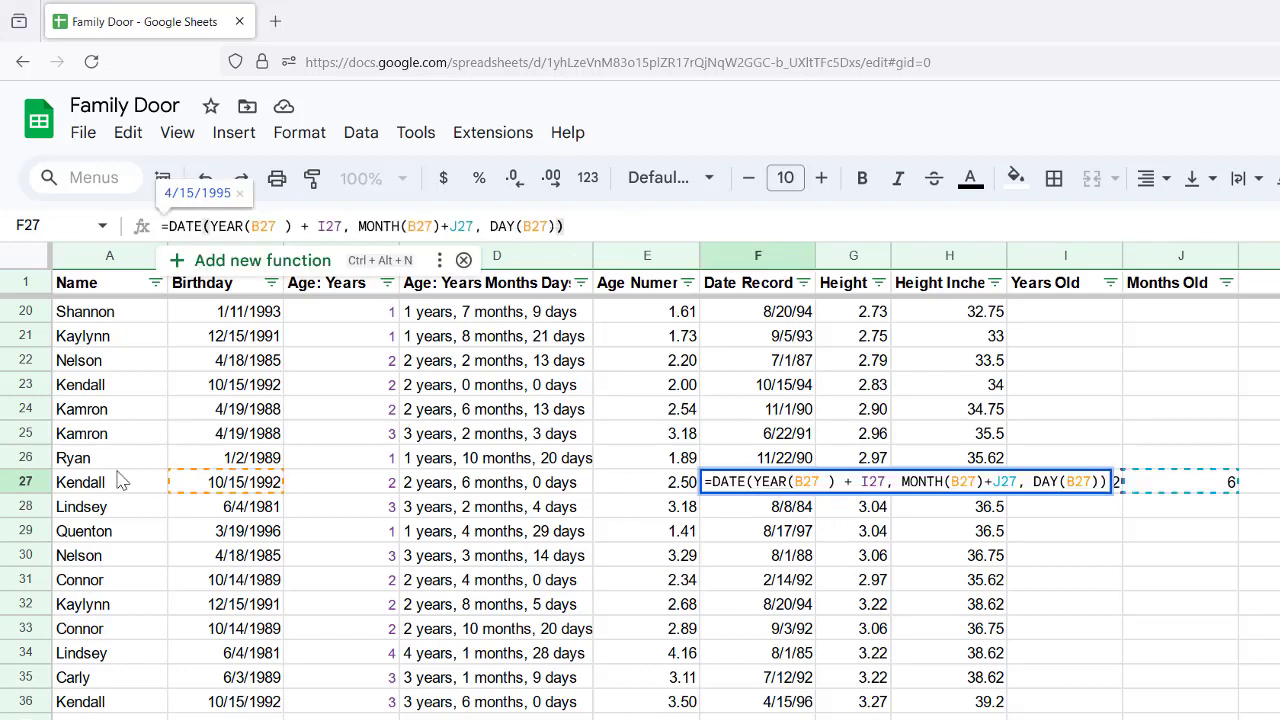
pyautogui.click(657, 490)
pyautogui.click(803, 490)
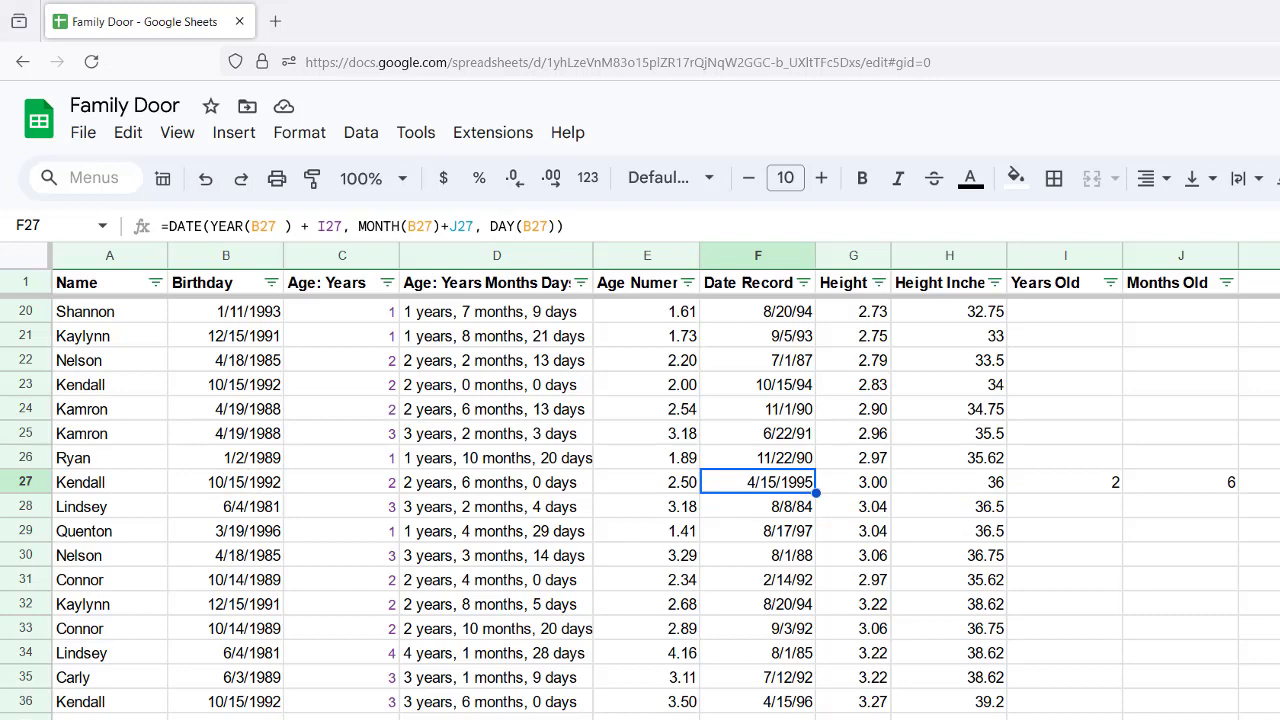
# Step: Inspect the DATEDIF age formula in D23 and look through the remaining height records
pyautogui.scroll(-2, 380, 526)
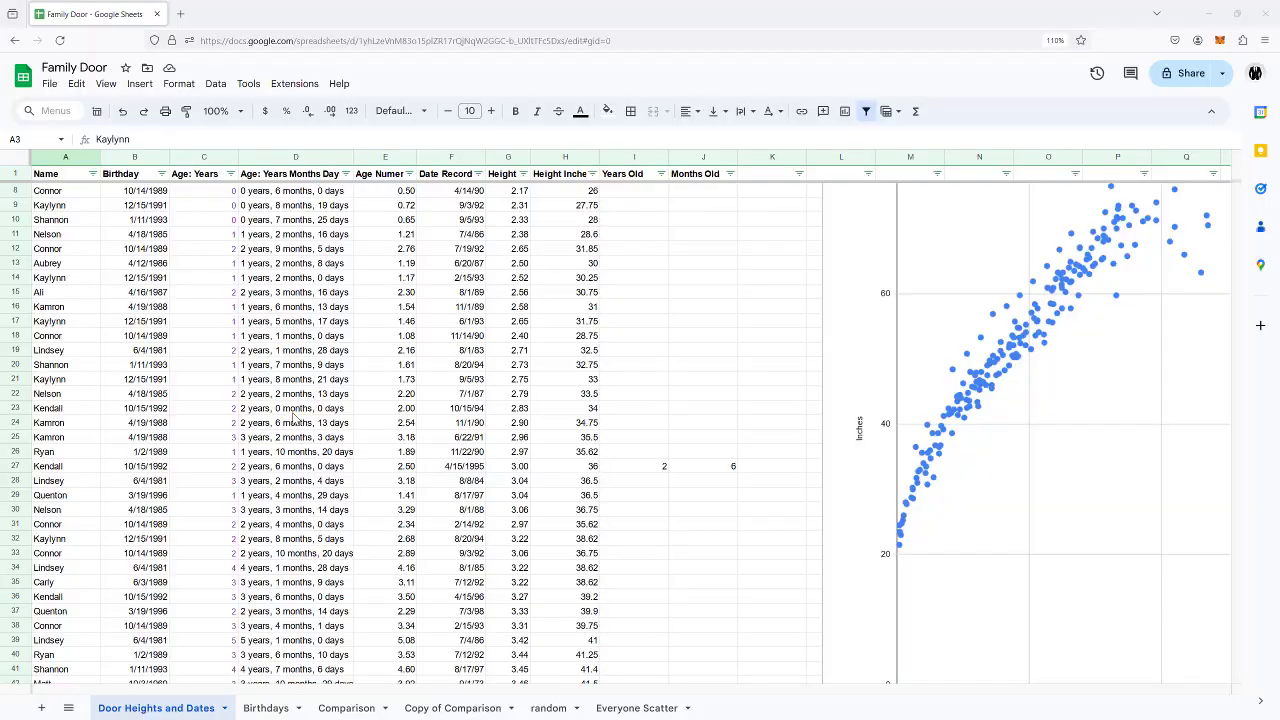
pyautogui.click(295, 323)
pyautogui.scroll(-10, 293, 418)
pyautogui.scroll(-20, 293, 418)
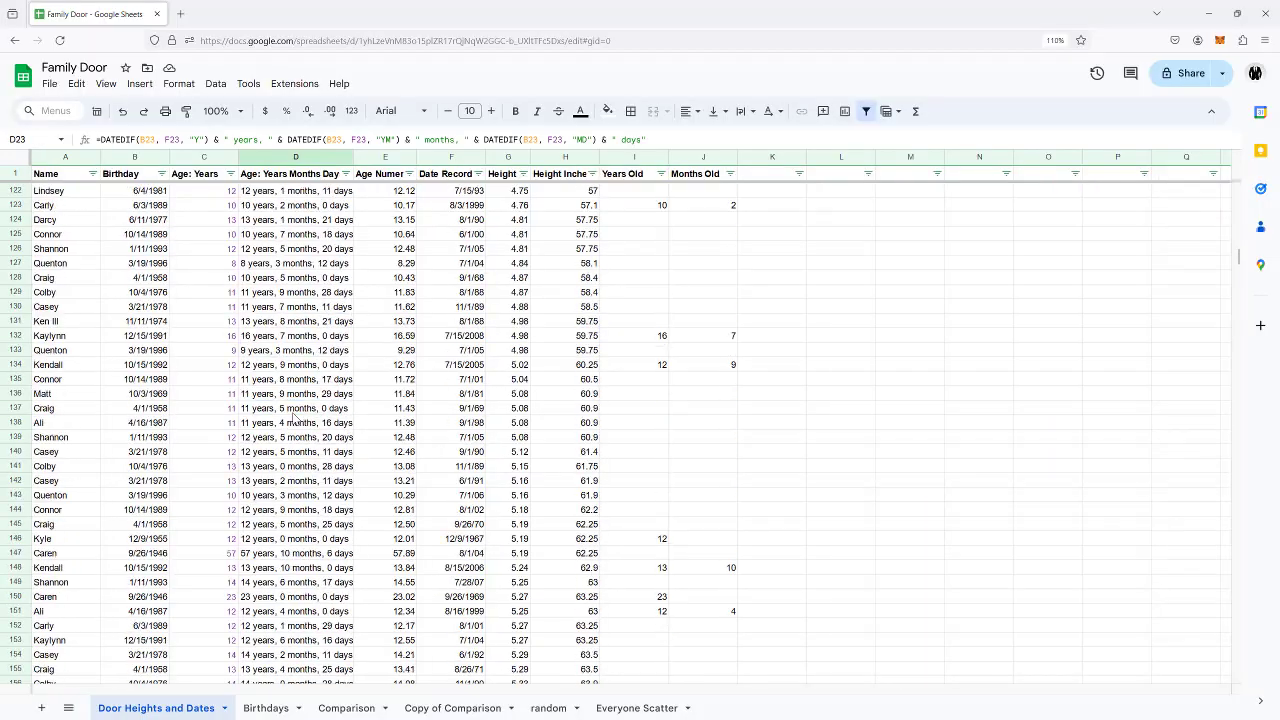
pyautogui.scroll(6, 293, 418)
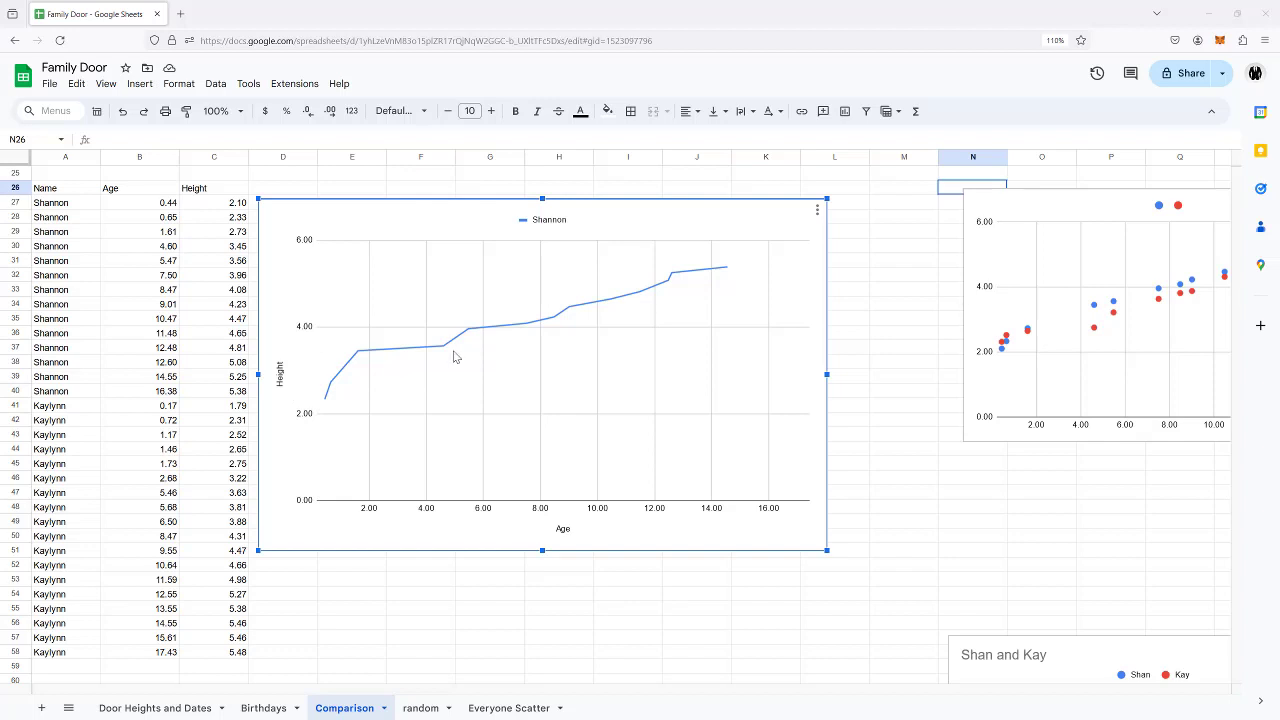
# Step: Add the height range C41:C58 as a second series to the line chart on the Comparison sheet
pyautogui.doubleClick(446, 220)
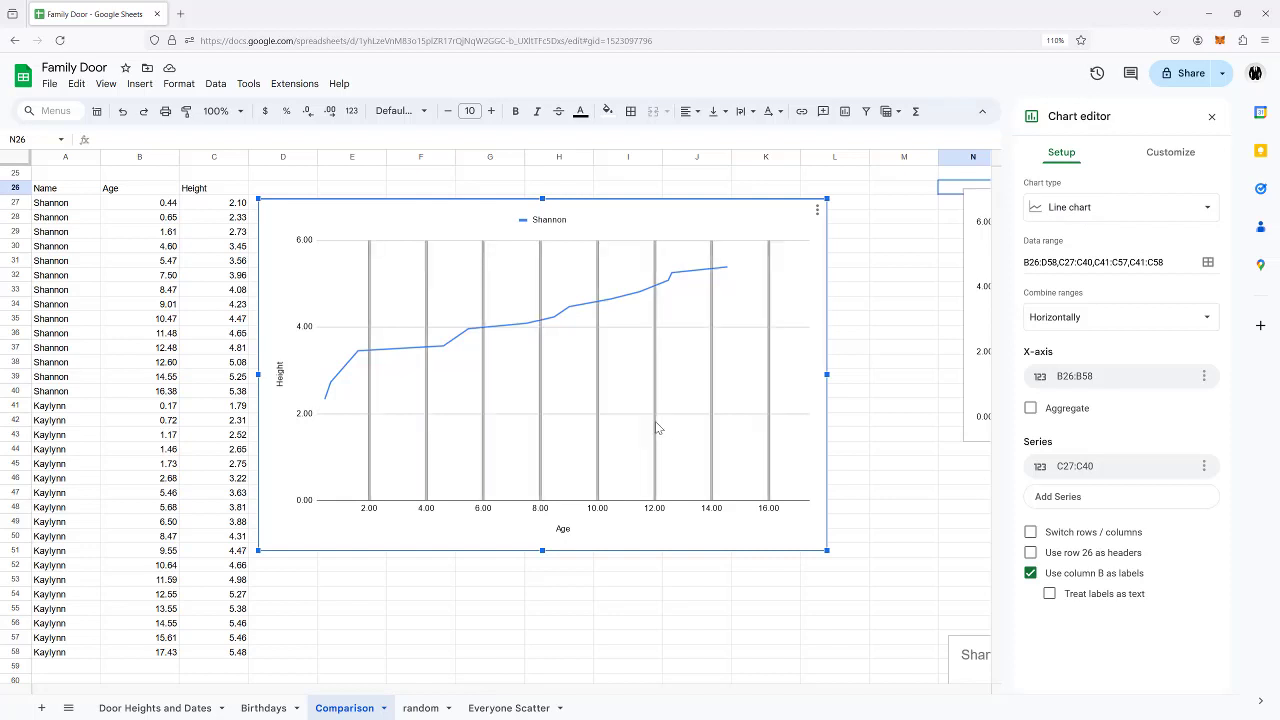
pyautogui.click(1097, 505)
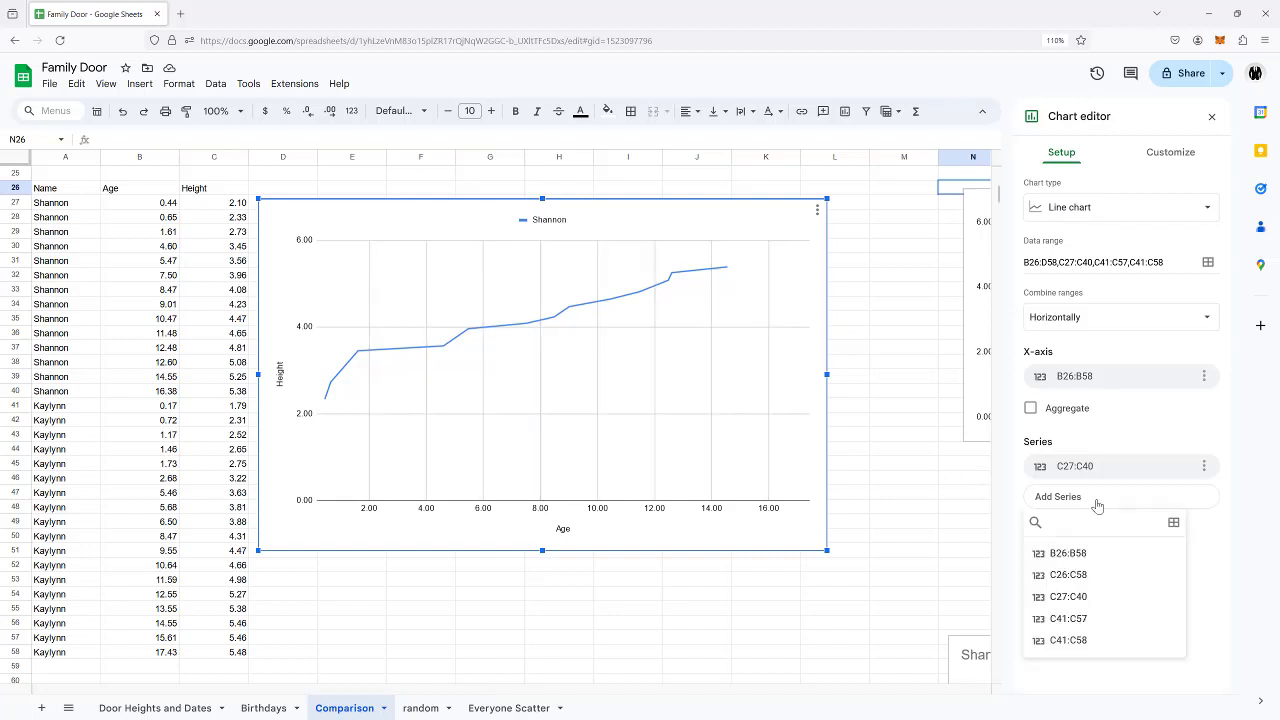
pyautogui.click(1173, 522)
pyautogui.click(591, 377)
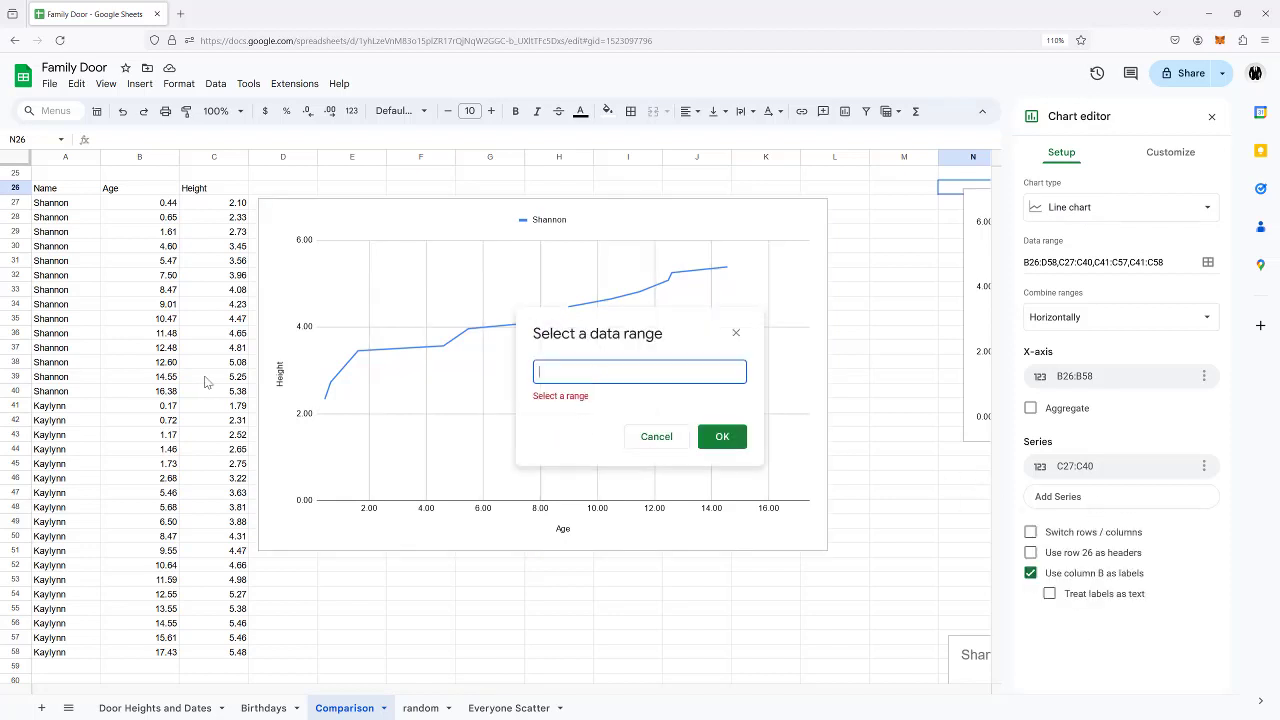
pyautogui.moveTo(232, 408); pyautogui.dragTo(232, 652)
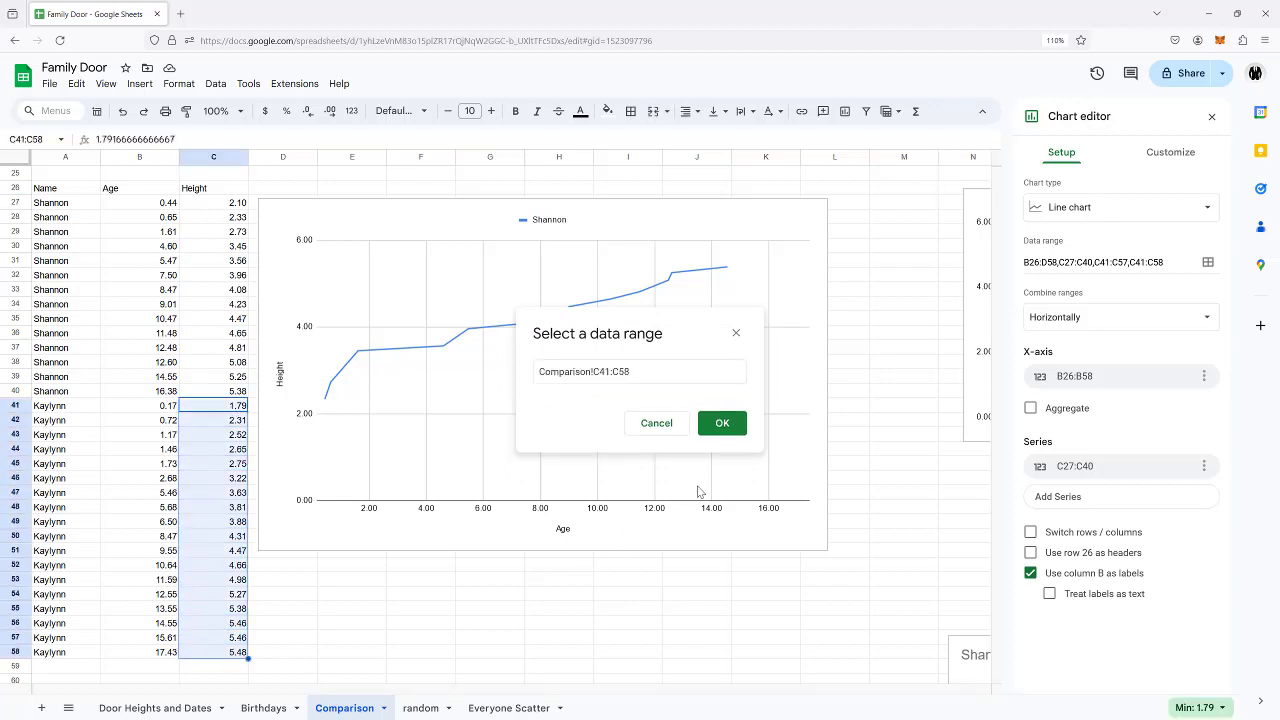
pyautogui.click(722, 423)
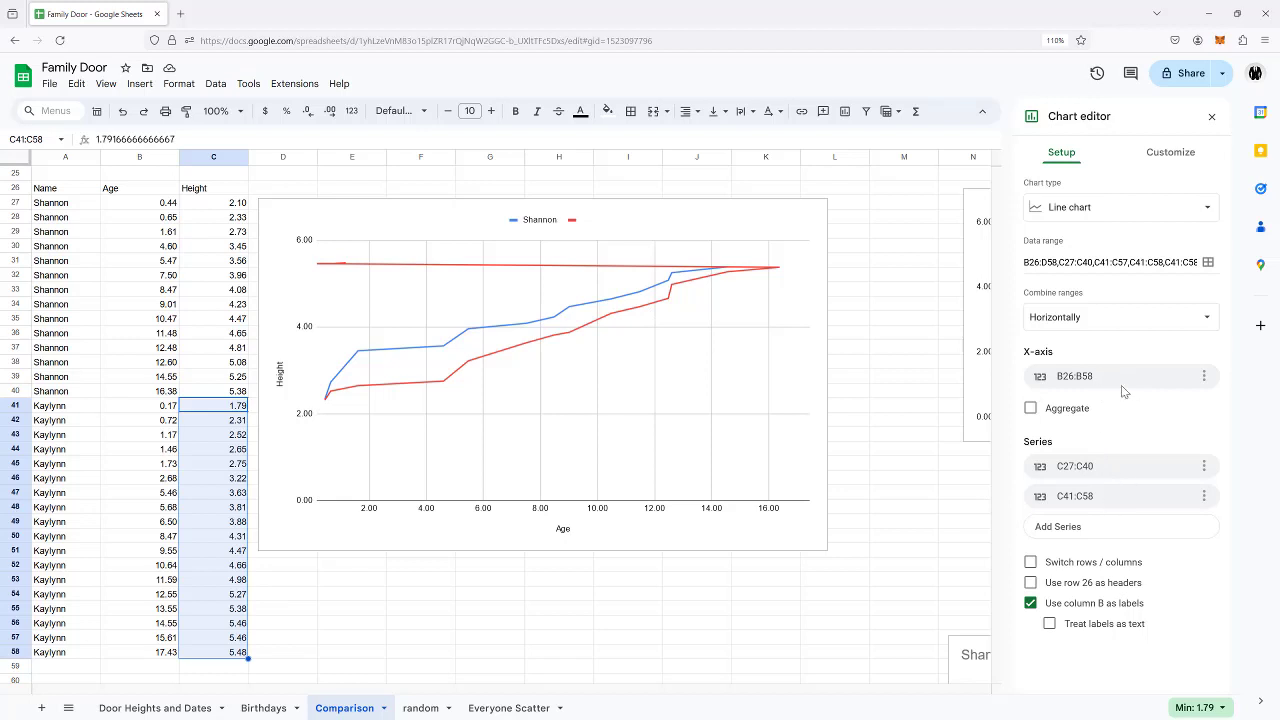
# Step: Switch to Excel and examine the second series in the All Comparison chart's data source
pyautogui.click(712, 393)
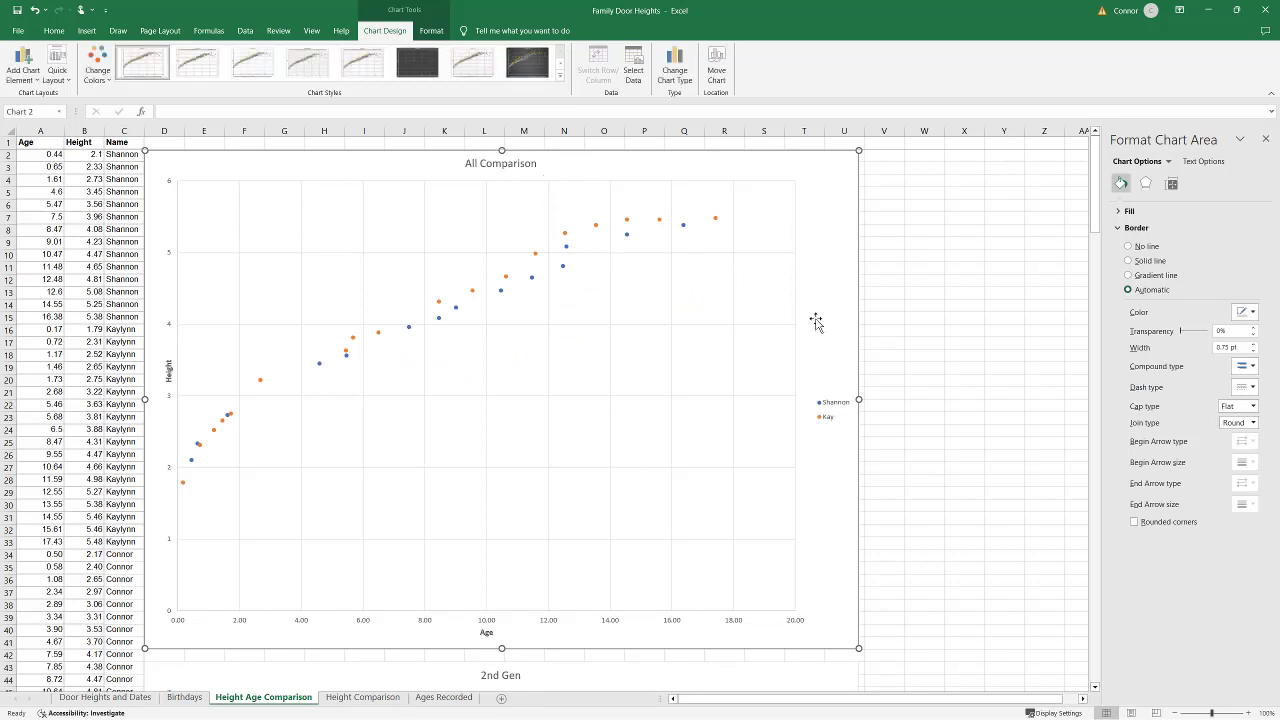
pyautogui.click(633, 70)
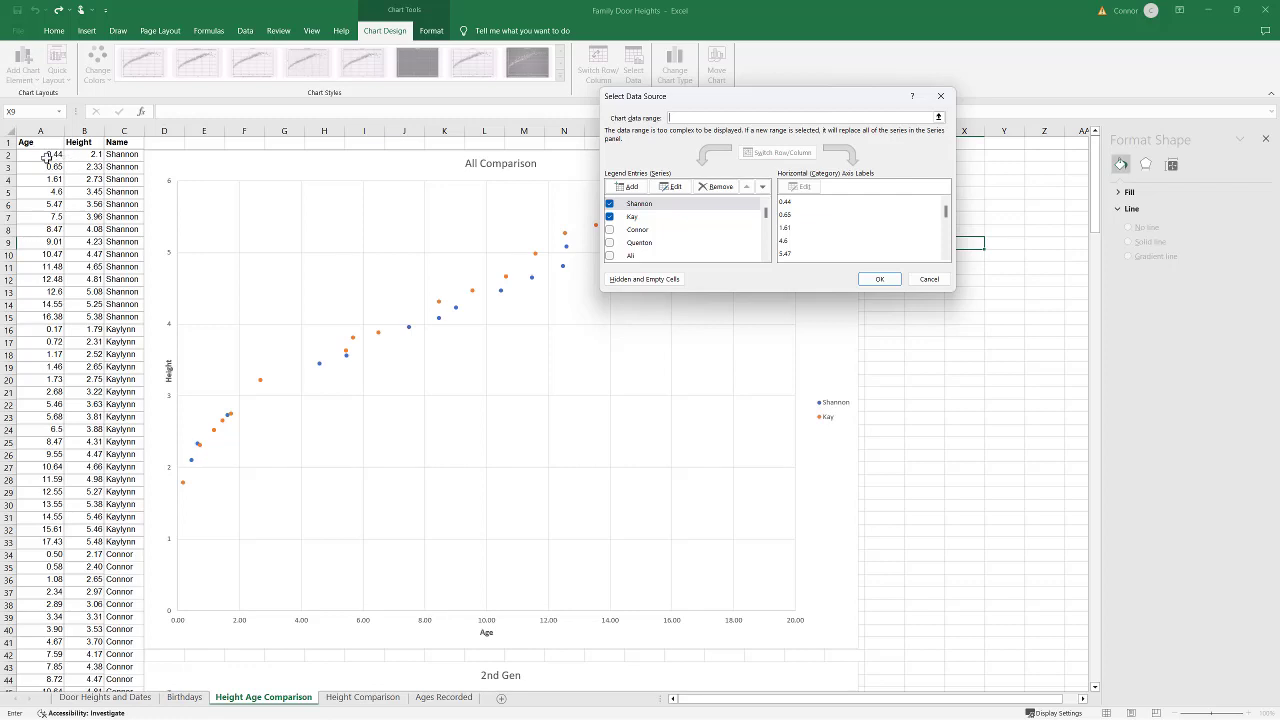
pyautogui.click(648, 219)
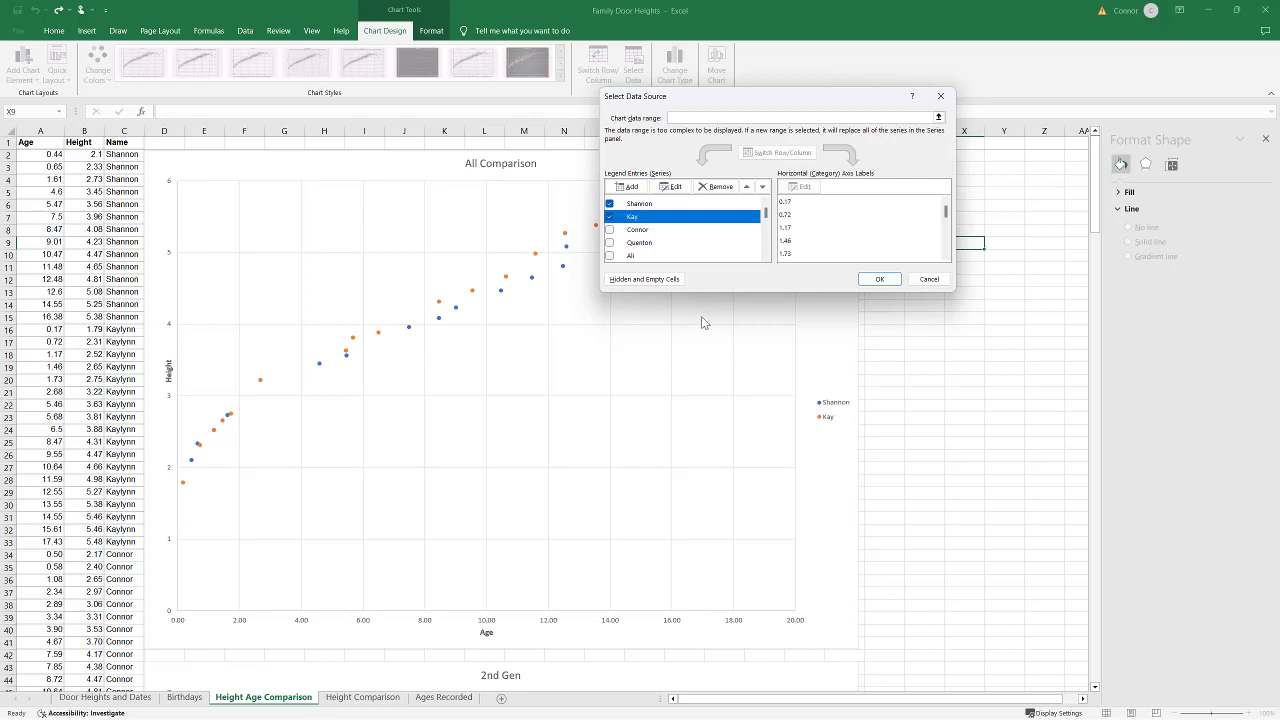
pyautogui.click(879, 278)
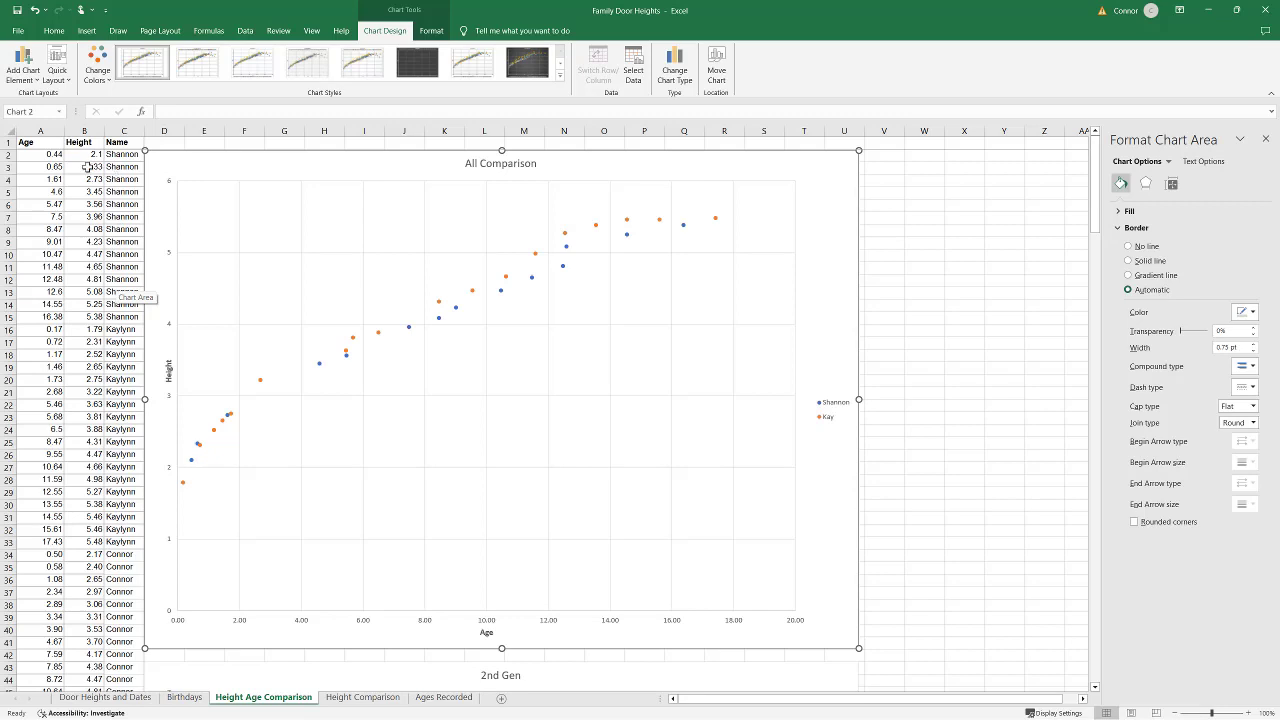
# Step: Filter the All Comparison chart to show every series
pyautogui.click(814, 175)
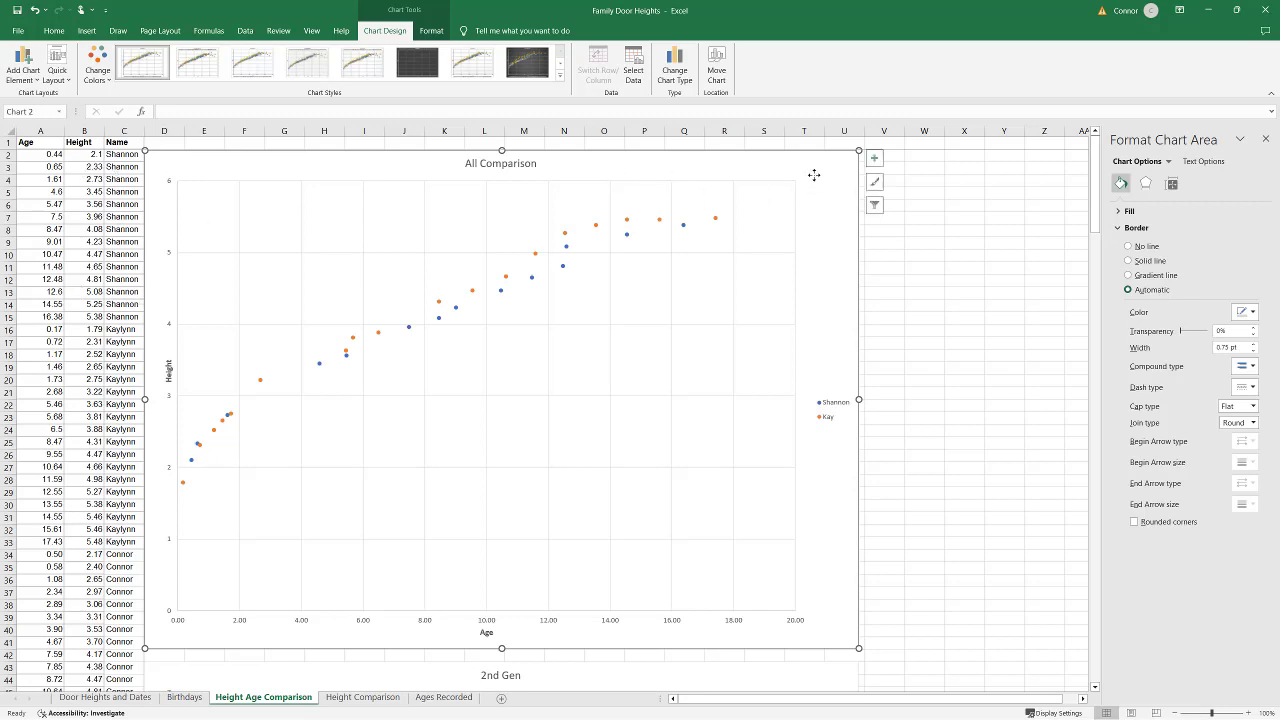
pyautogui.click(874, 205)
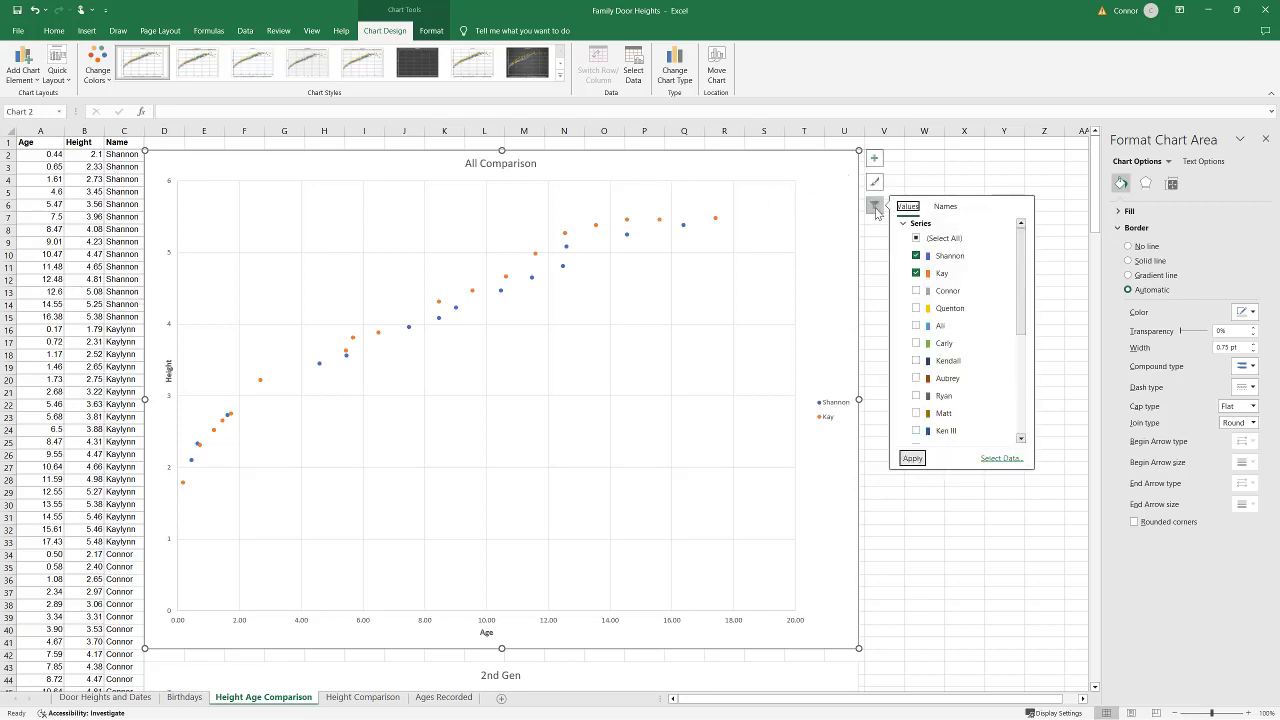
pyautogui.click(926, 243)
pyautogui.click(926, 243)
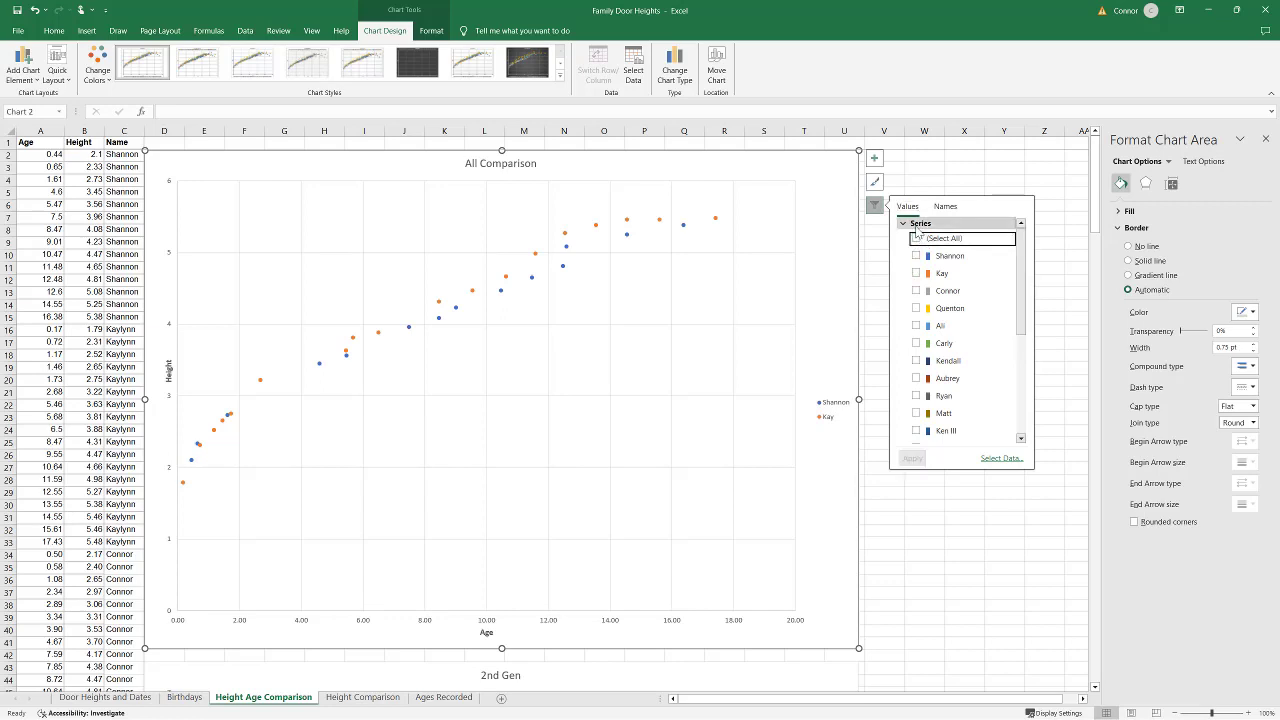
pyautogui.click(926, 240)
pyautogui.click(912, 460)
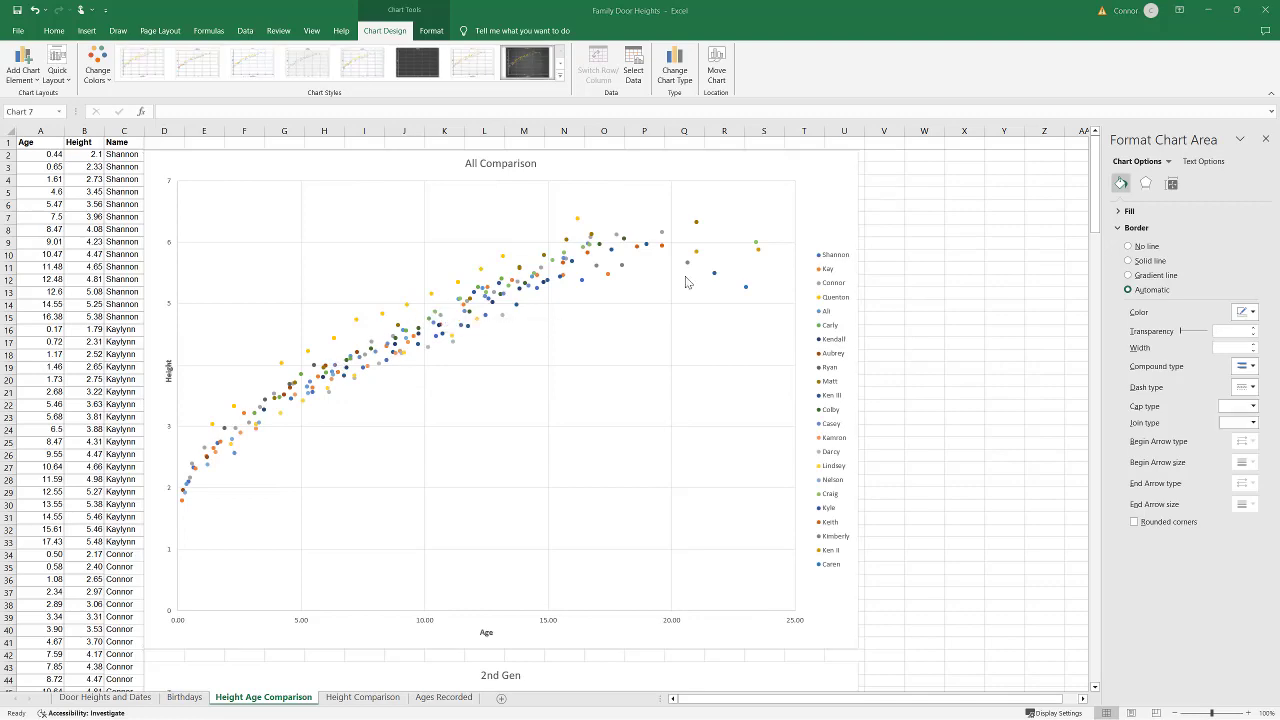
# Step: Review the scatter charts below All Comparison, including 2nd Gen, Males and C,K,S,Q
pyautogui.scroll(-12, 687, 282)
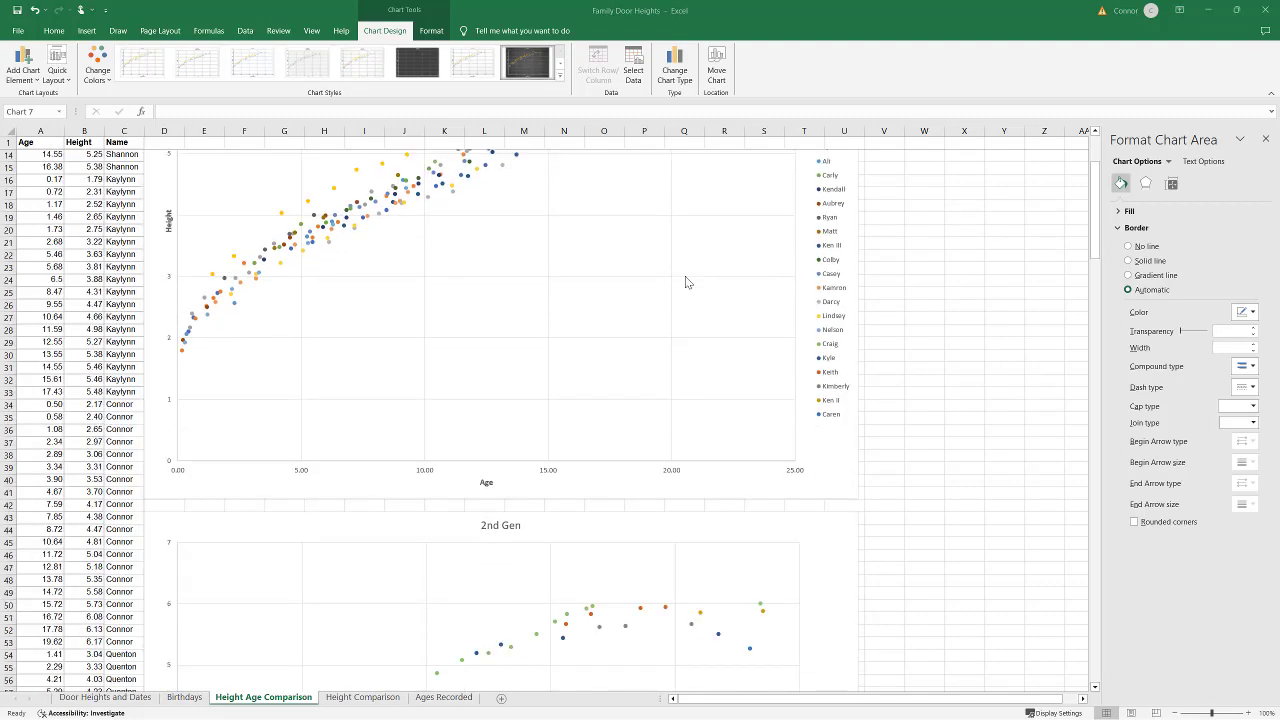
pyautogui.scroll(-1, 686, 282)
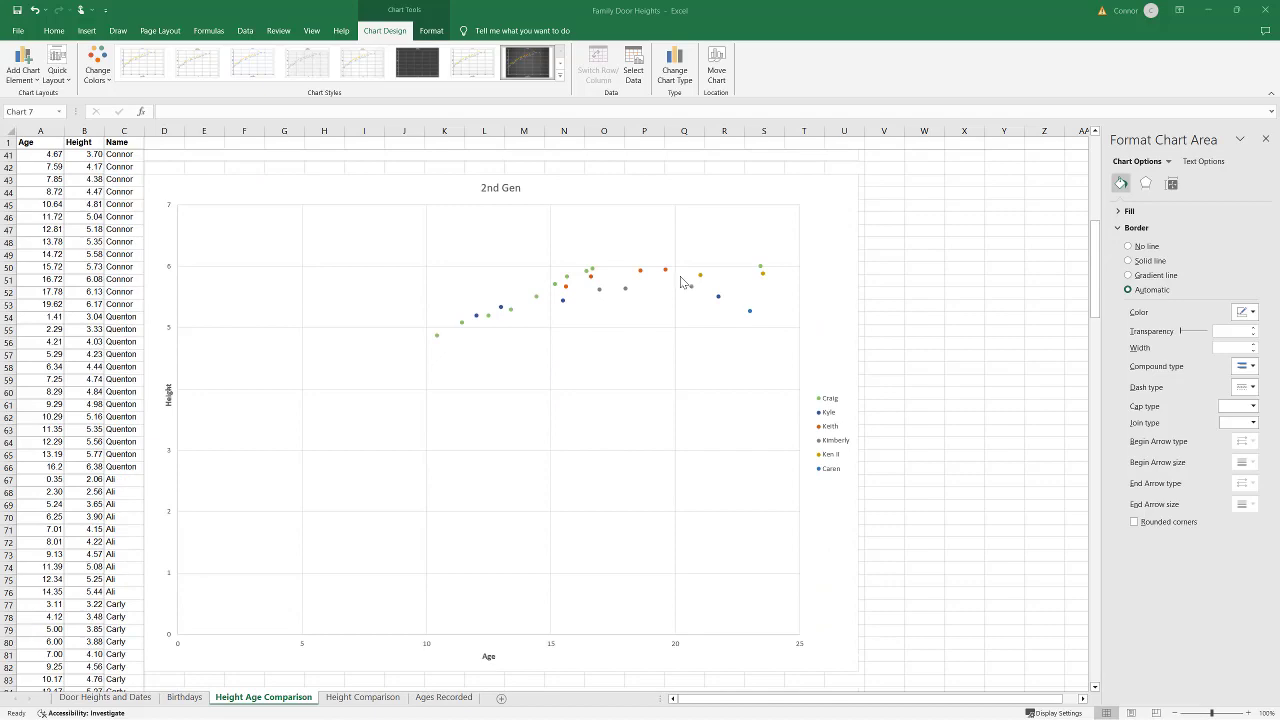
pyautogui.scroll(-10, 826, 340)
pyautogui.scroll(-17, 826, 340)
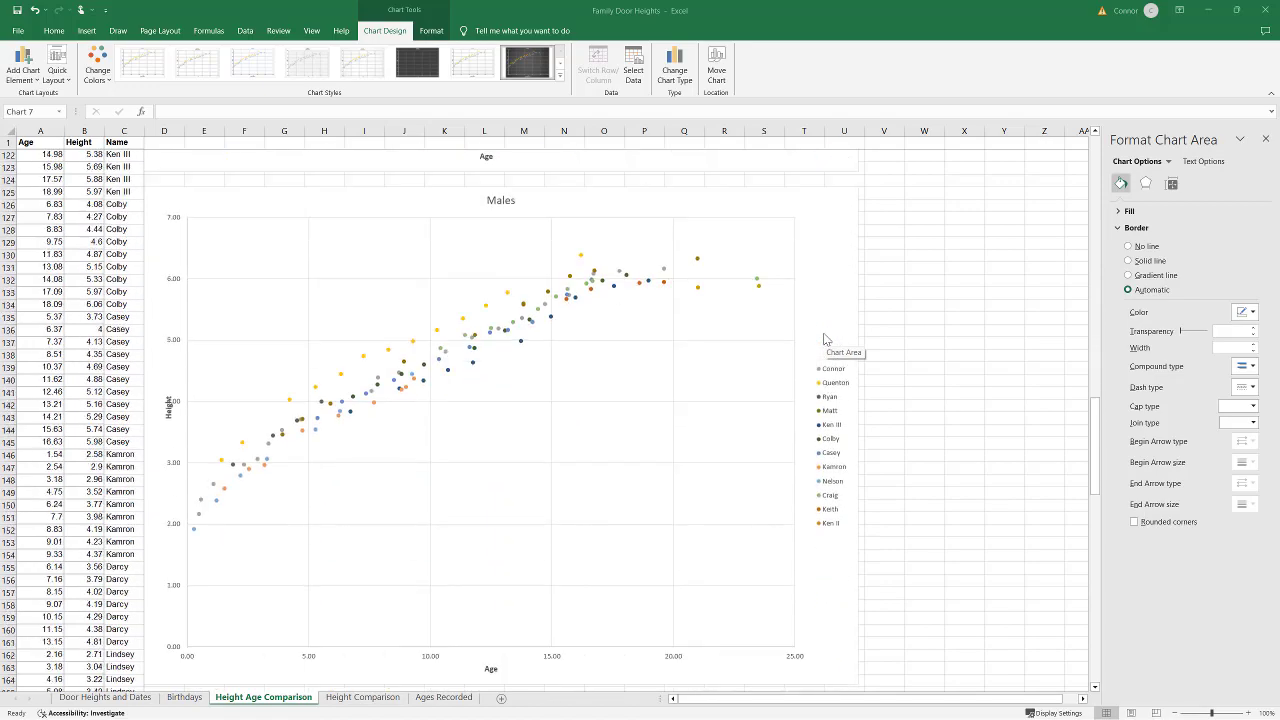
pyautogui.scroll(-11, 826, 340)
pyautogui.scroll(-13, 803, 333)
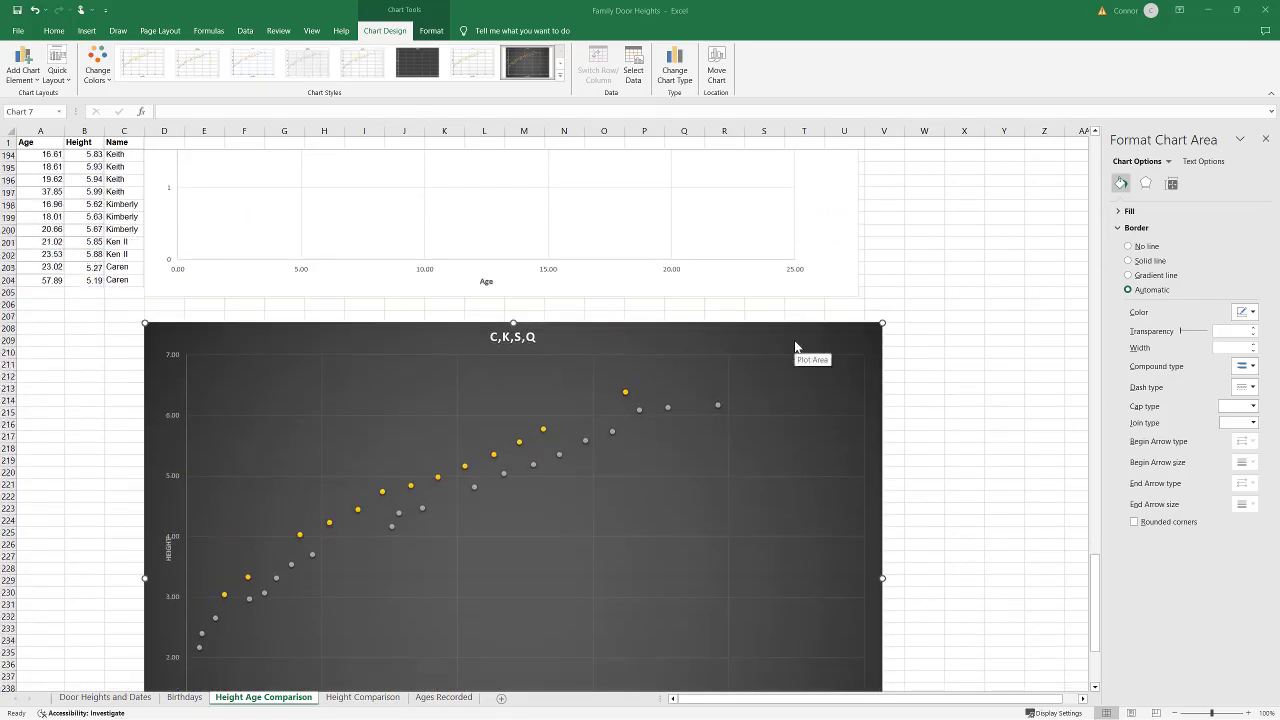
pyautogui.scroll(-4, 795, 346)
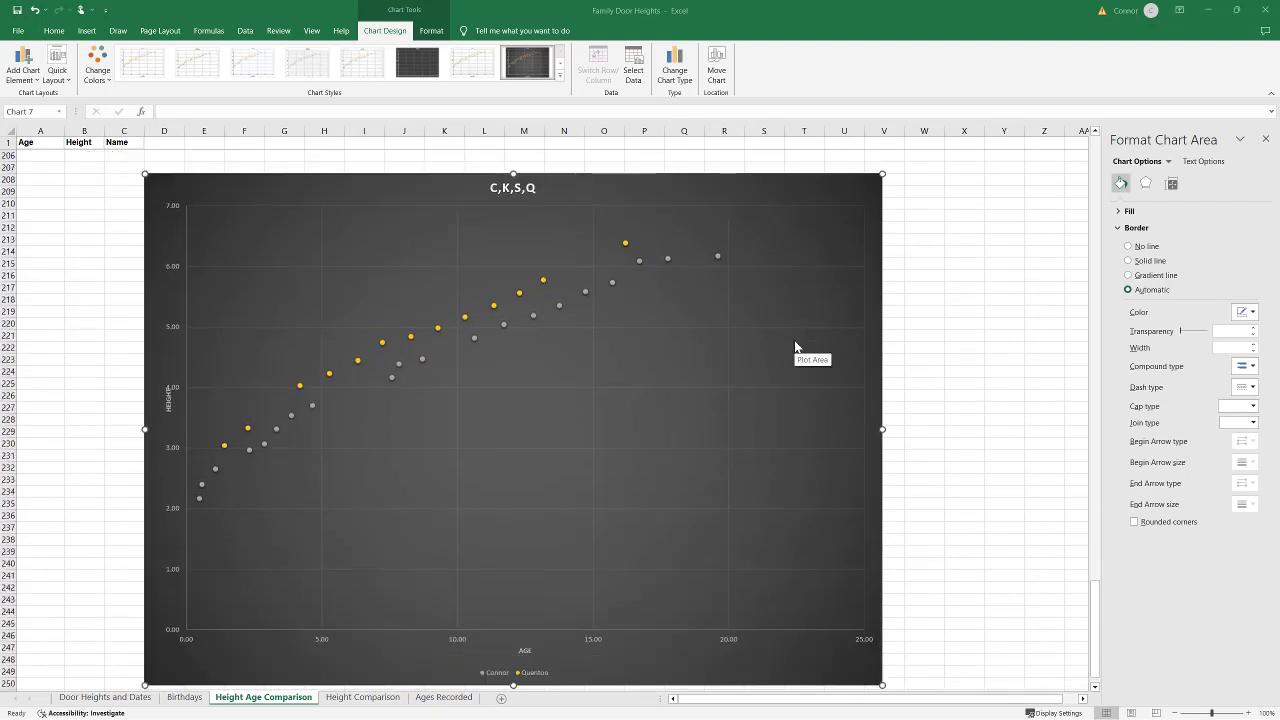
pyautogui.scroll(-1, 795, 346)
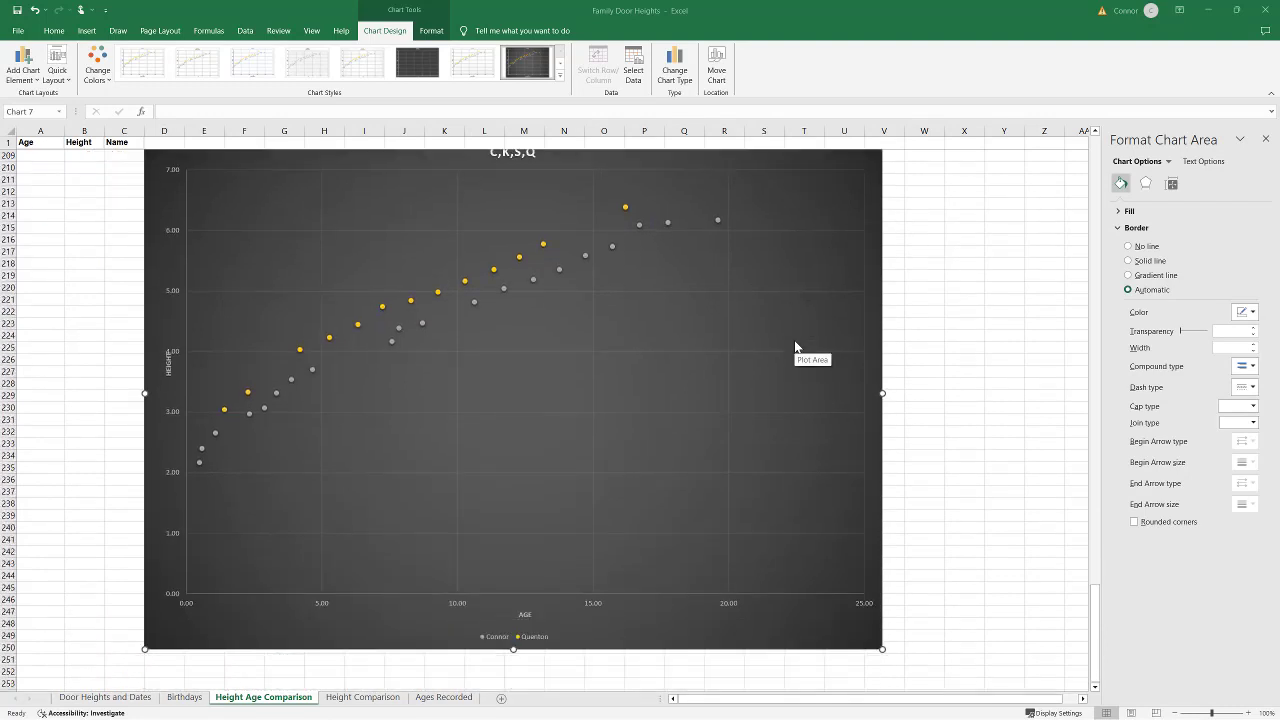
pyautogui.scroll(1, 795, 346)
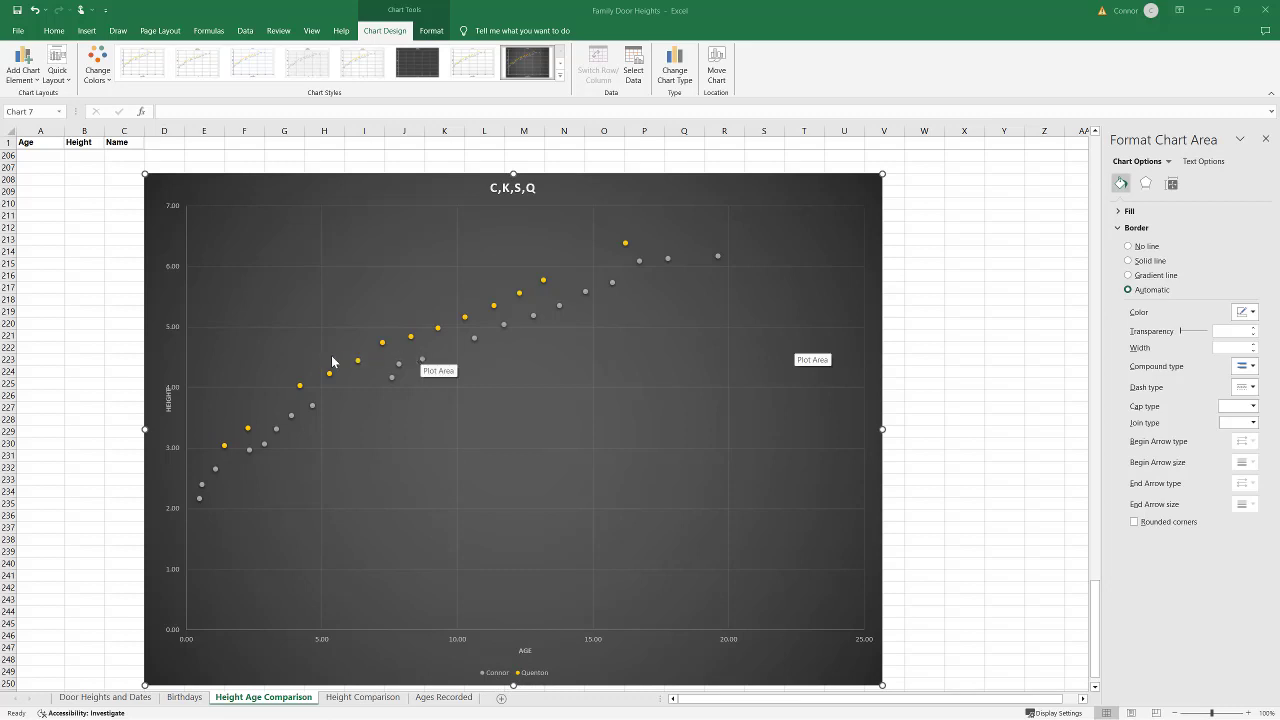
# Step: Filter the C,K,S,Q chart to hide the fourth listed series and show the second, keeping the third
pyautogui.click(820, 190)
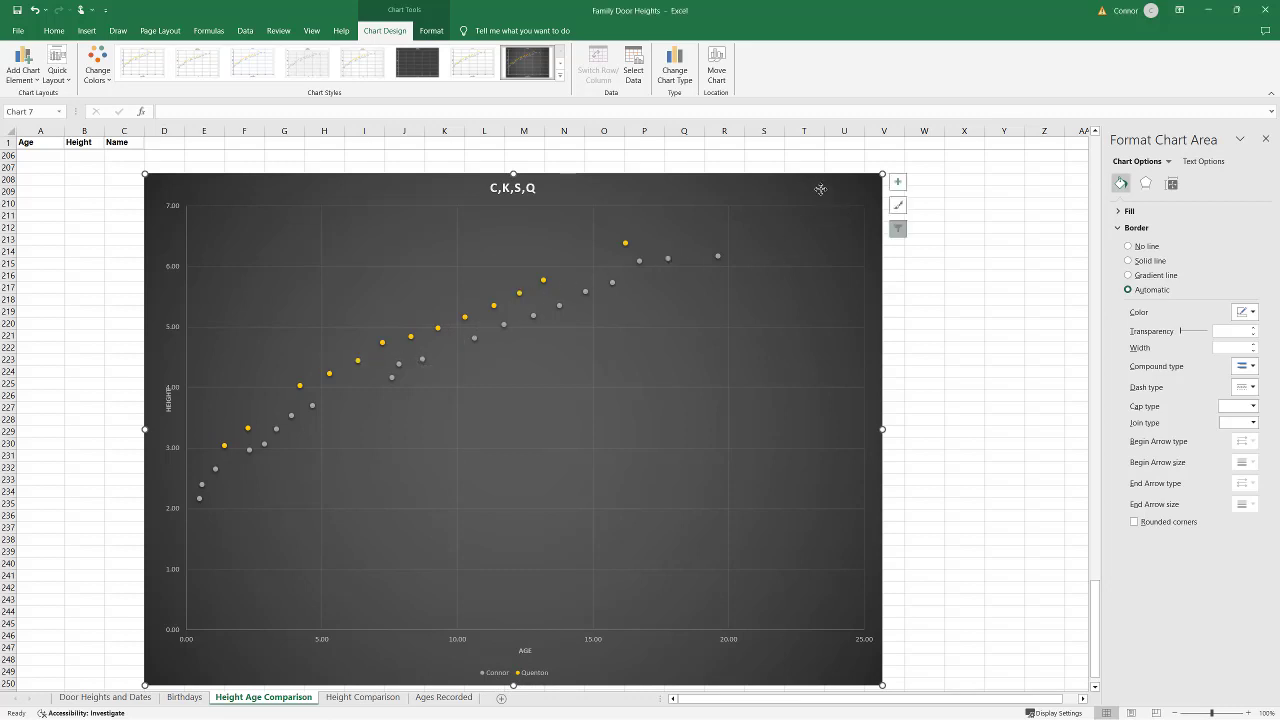
pyautogui.click(898, 230)
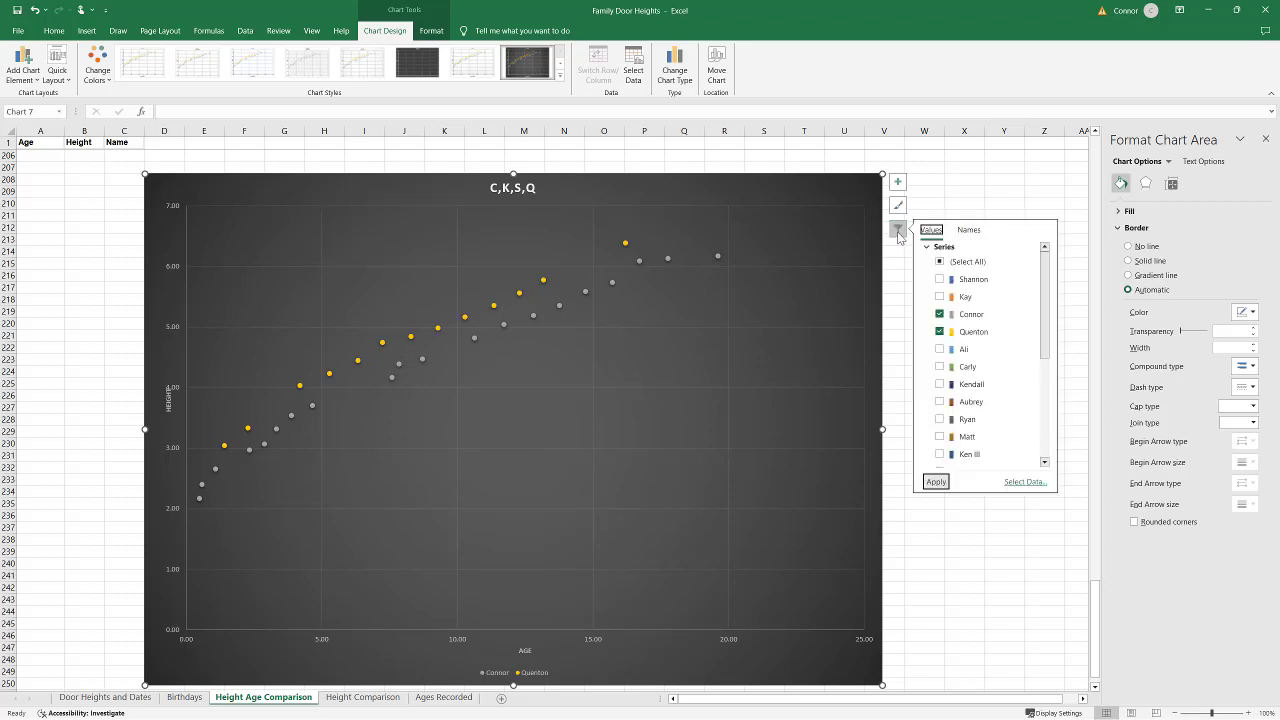
pyautogui.click(939, 331)
pyautogui.click(939, 297)
pyautogui.click(935, 483)
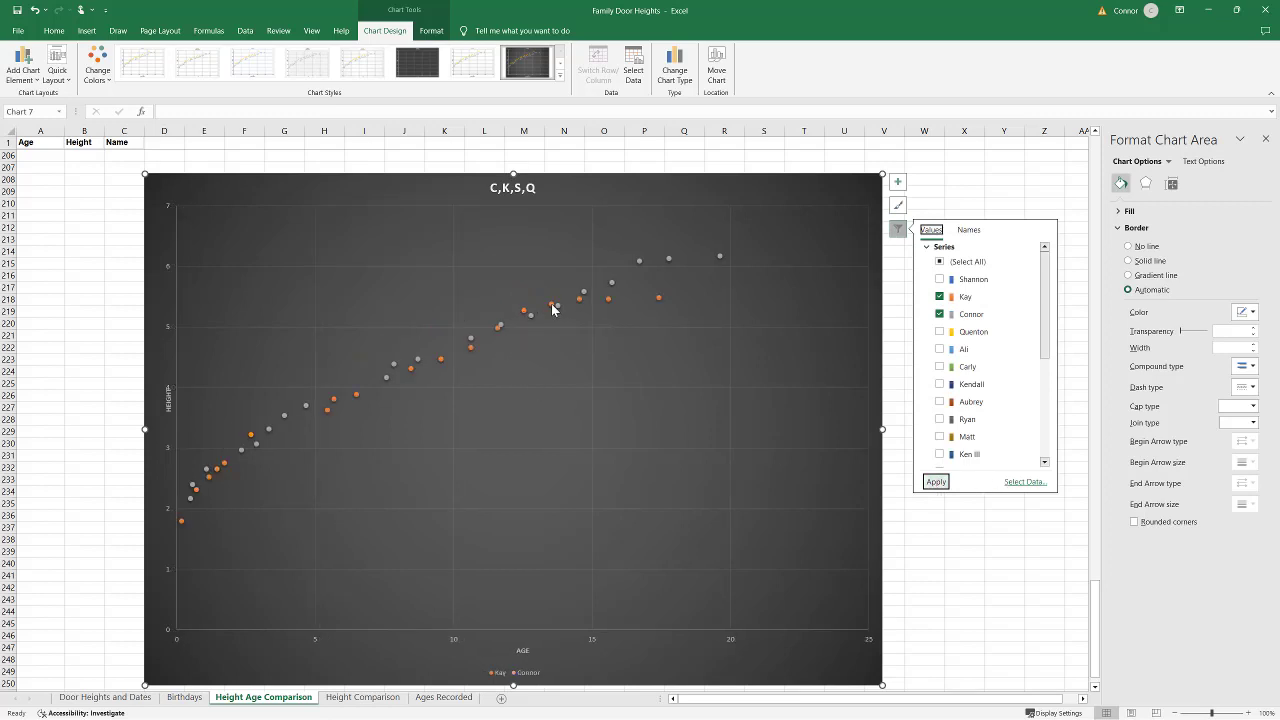
pyautogui.moveTo(555, 311)
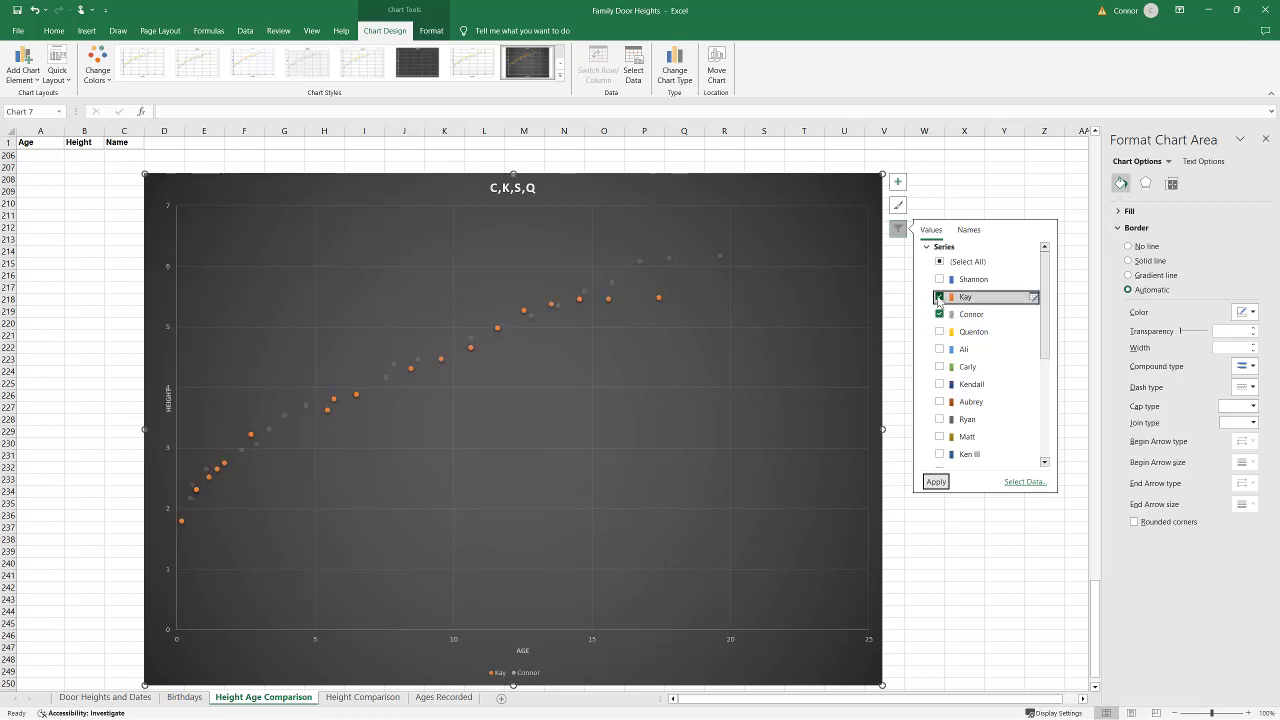
# Step: Replace the second listed series in the C,K,S,Q chart with the 18th and compare its points with the third series
pyautogui.scroll(-3, 960, 360)
pyautogui.click(940, 397)
pyautogui.click(935, 482)
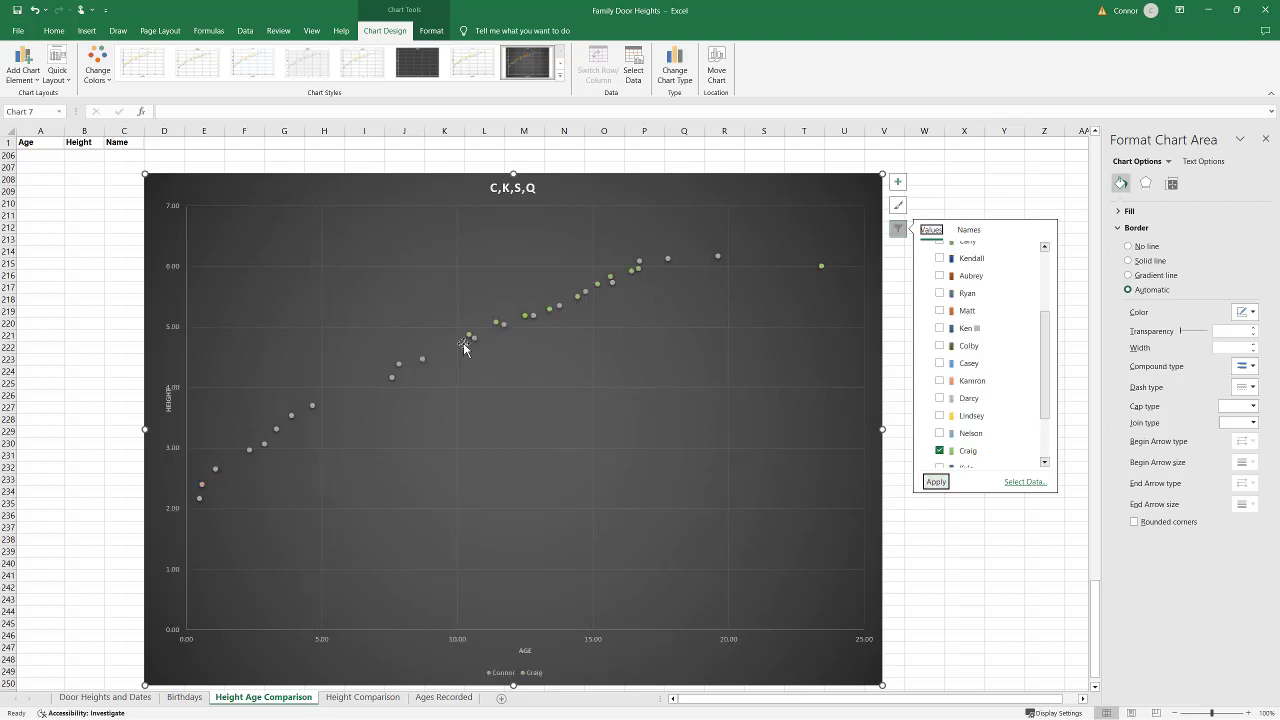
pyautogui.moveTo(499, 326)
pyautogui.moveTo(612, 281)
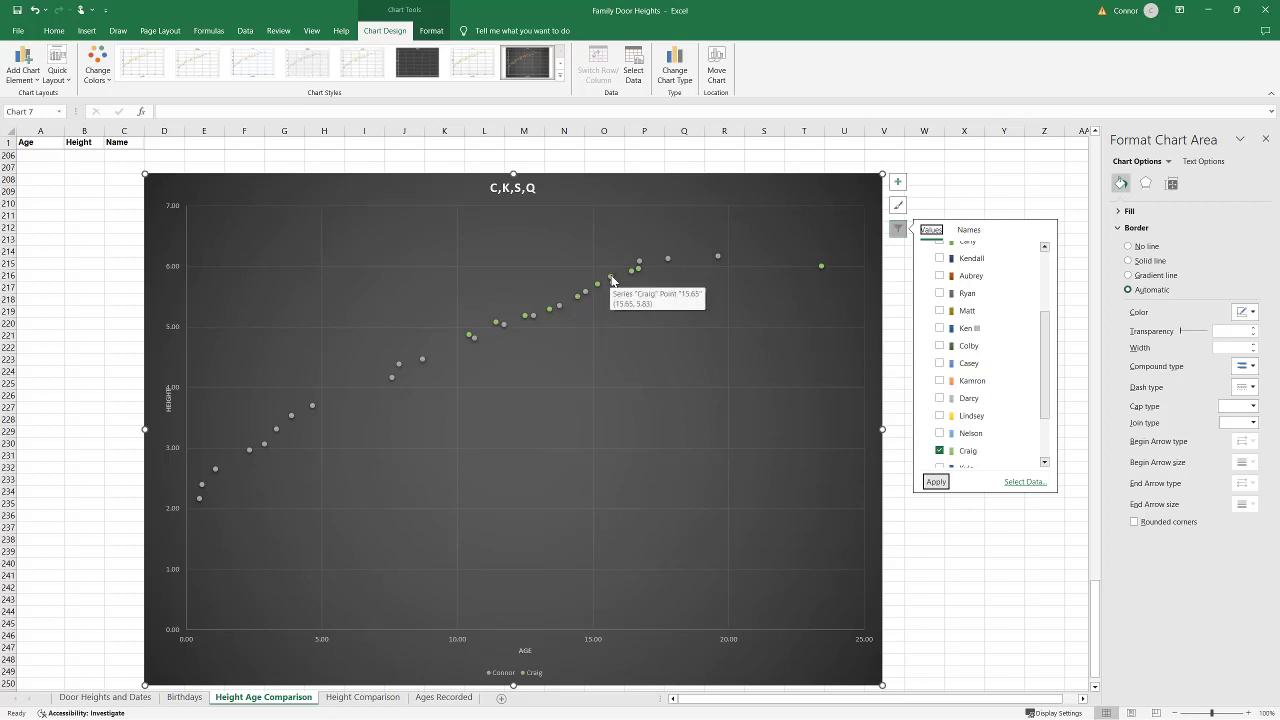